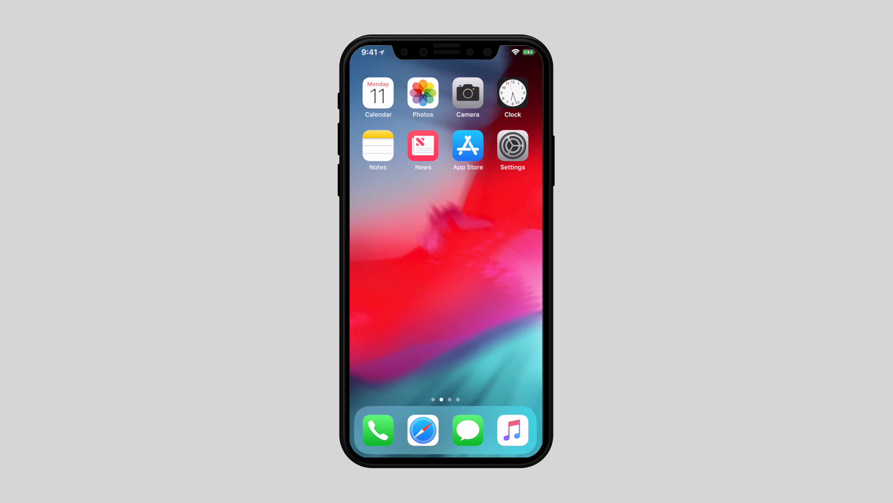
Step: Go from Settings through Passwords & Accounts to Website & App Passwords
click(513, 147)
click(397, 247)
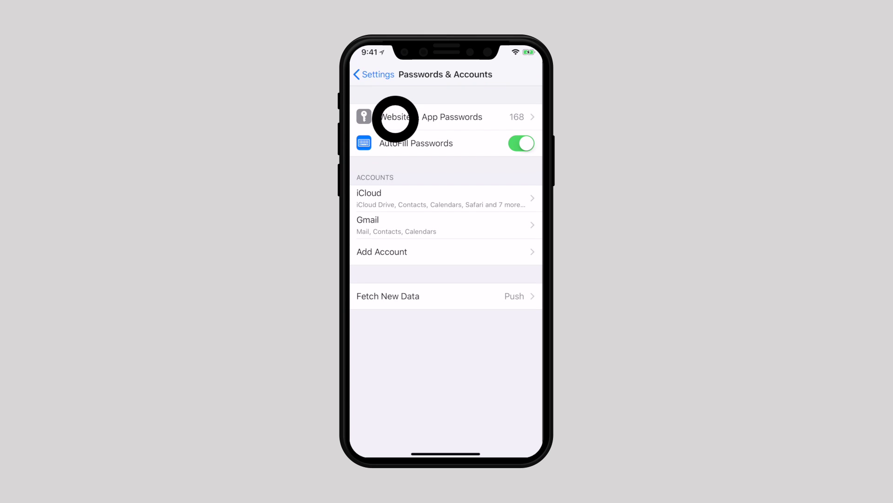
click(396, 117)
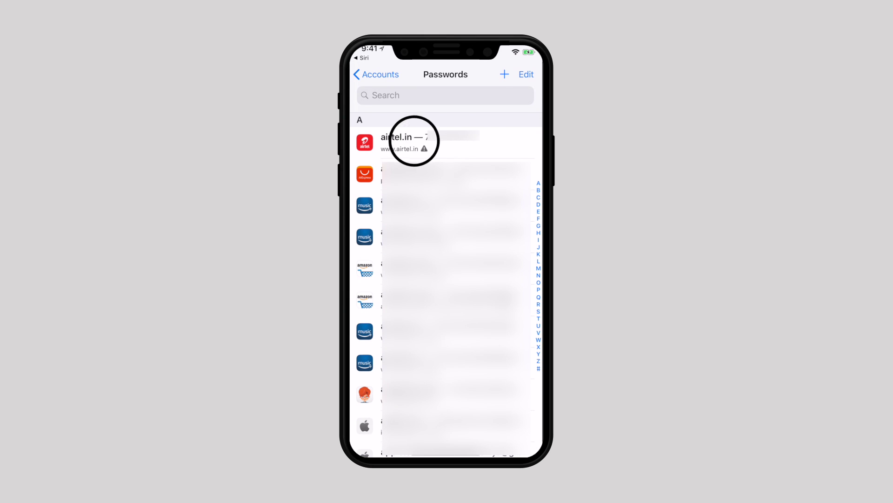
Step: Share the saved airtel.in password via AirDrop to the nearby contact
click(414, 142)
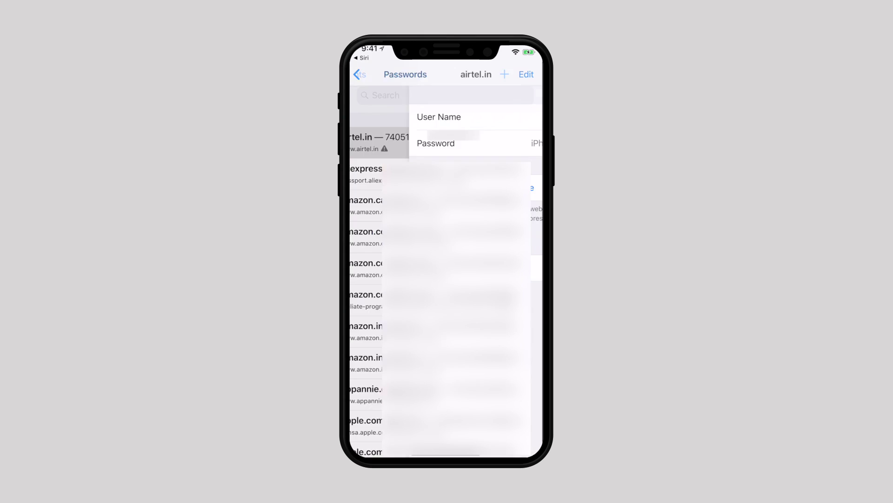
click(441, 147)
click(463, 113)
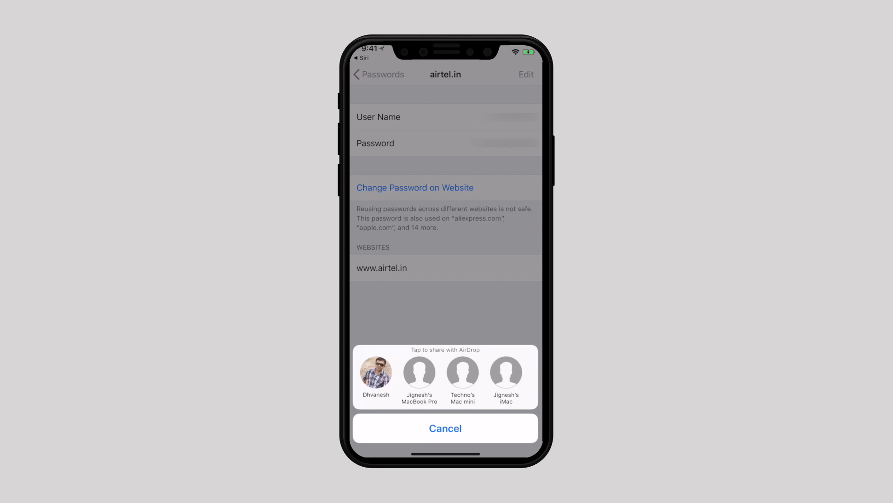
click(376, 373)
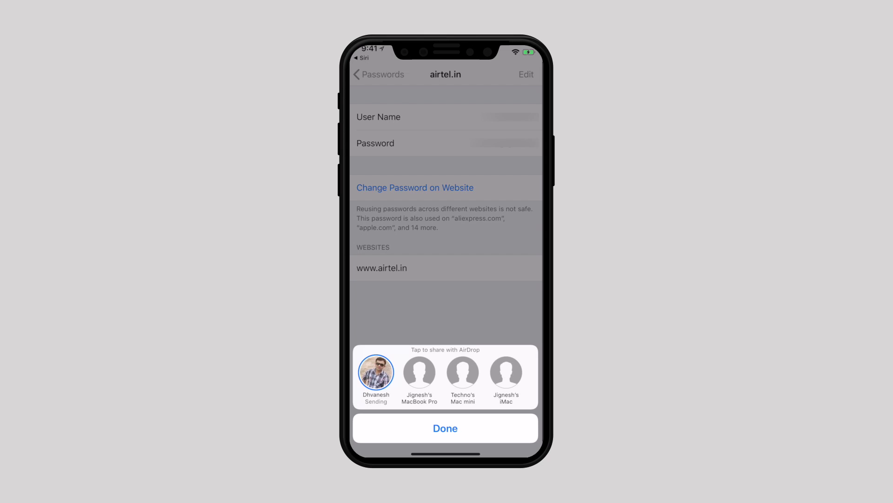